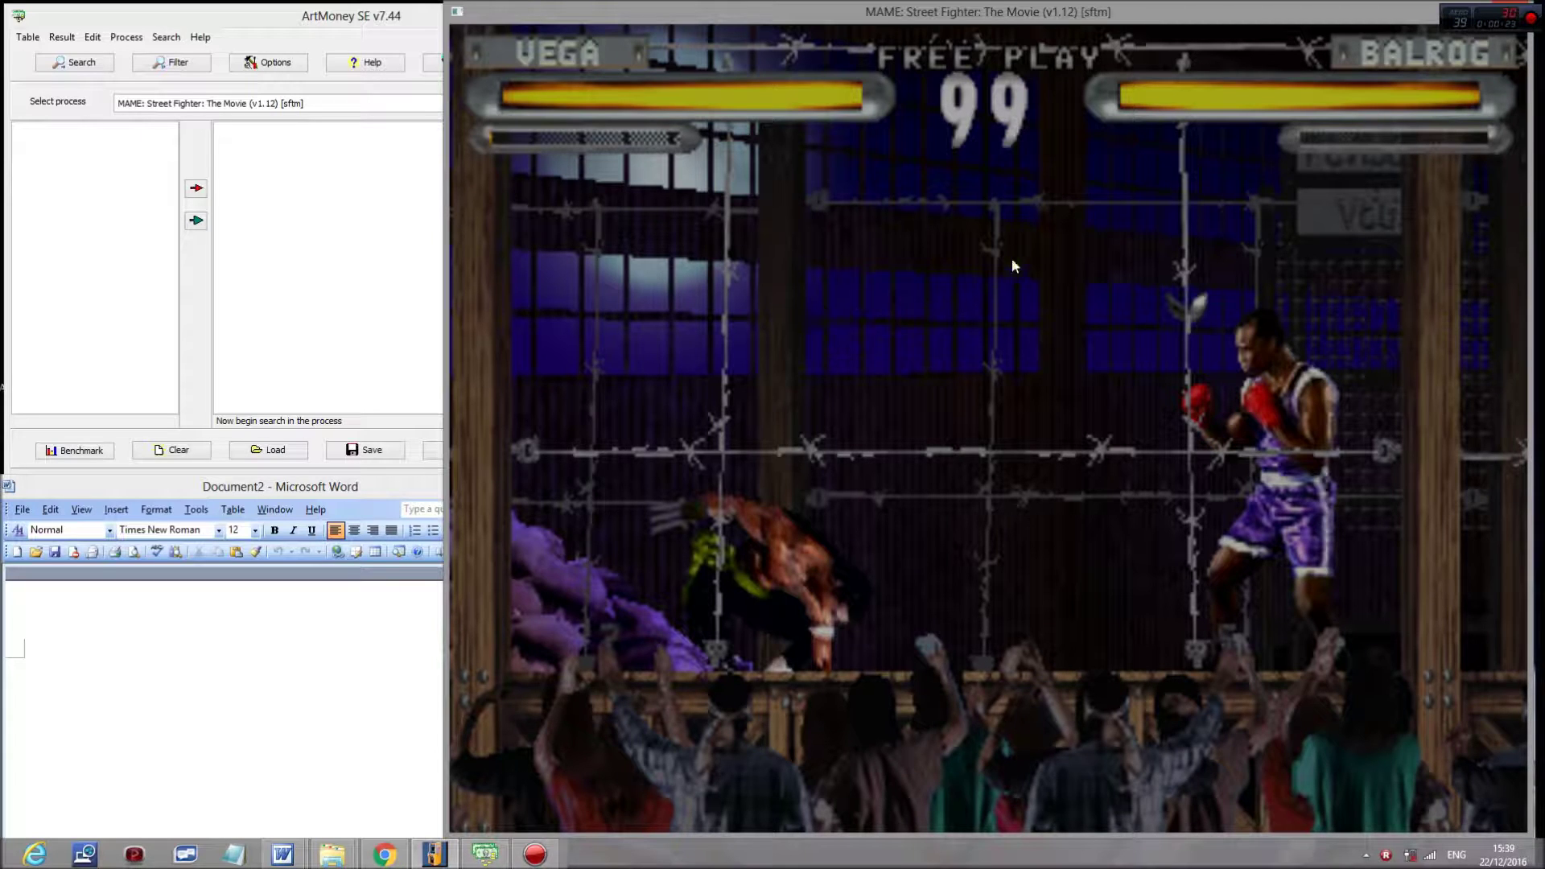
Switch between ArtMoney and Word, bring the MAME game forward, and leave the fight with key 1
left_click(294, 221)
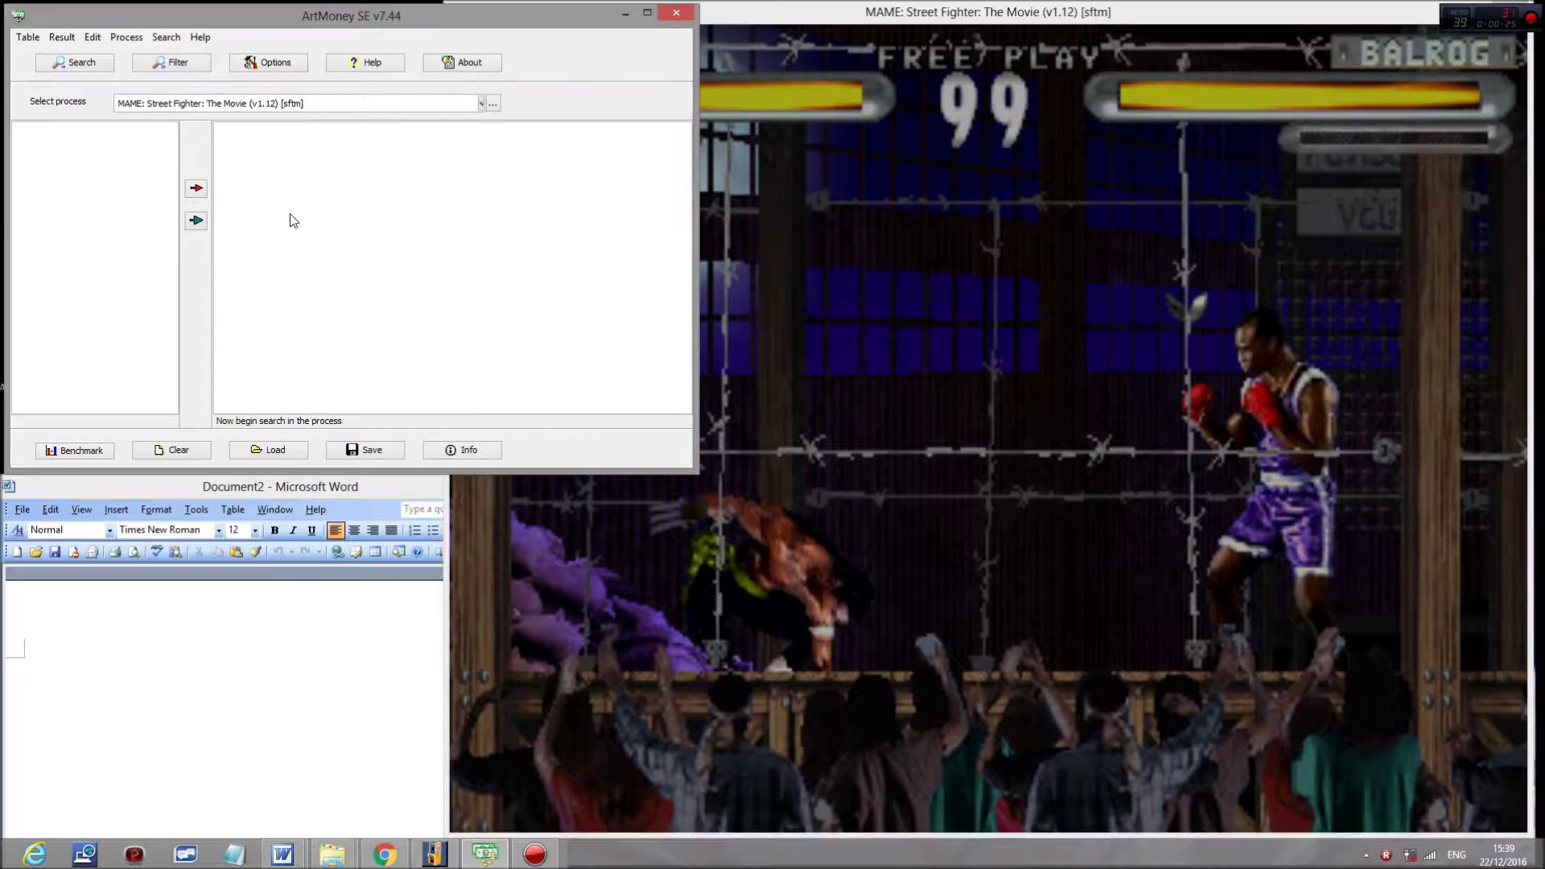
left_click(336, 660)
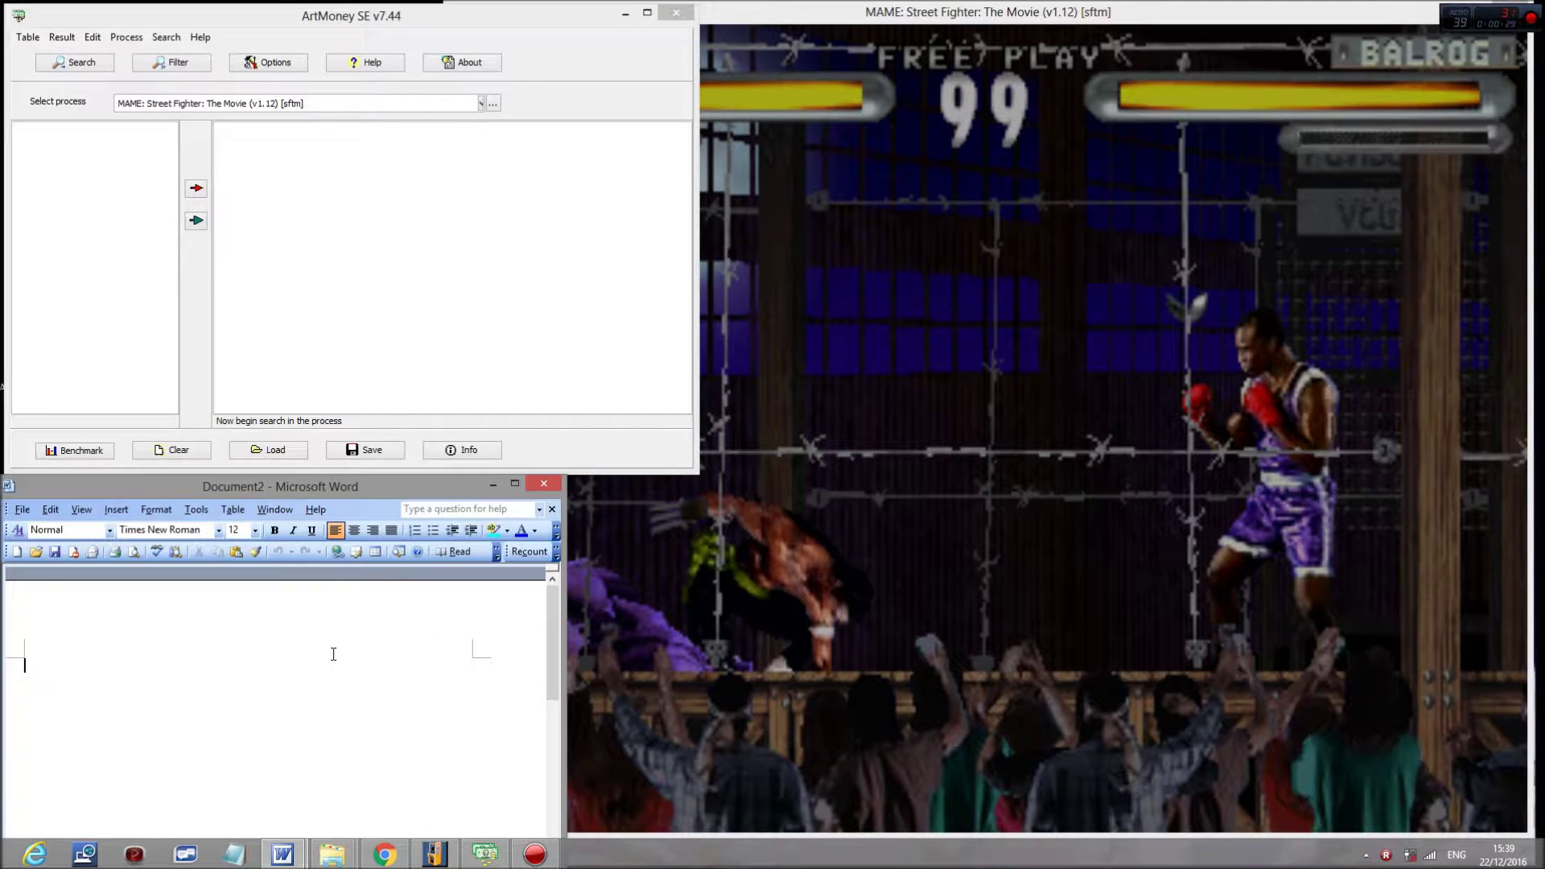
left_click(866, 533)
left_click(330, 243)
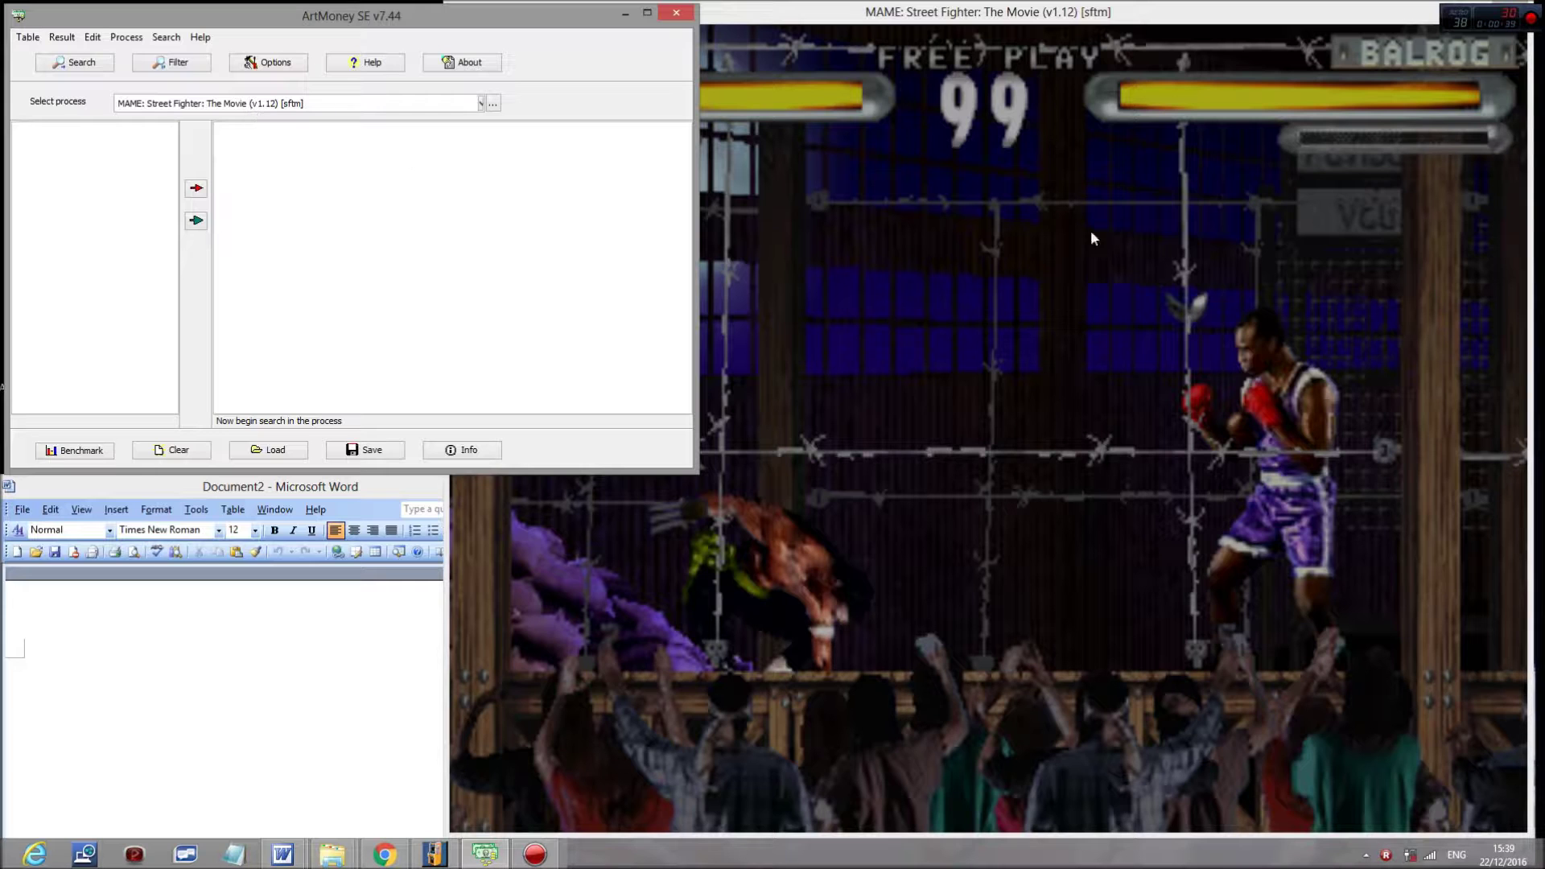
left_click(1211, 248)
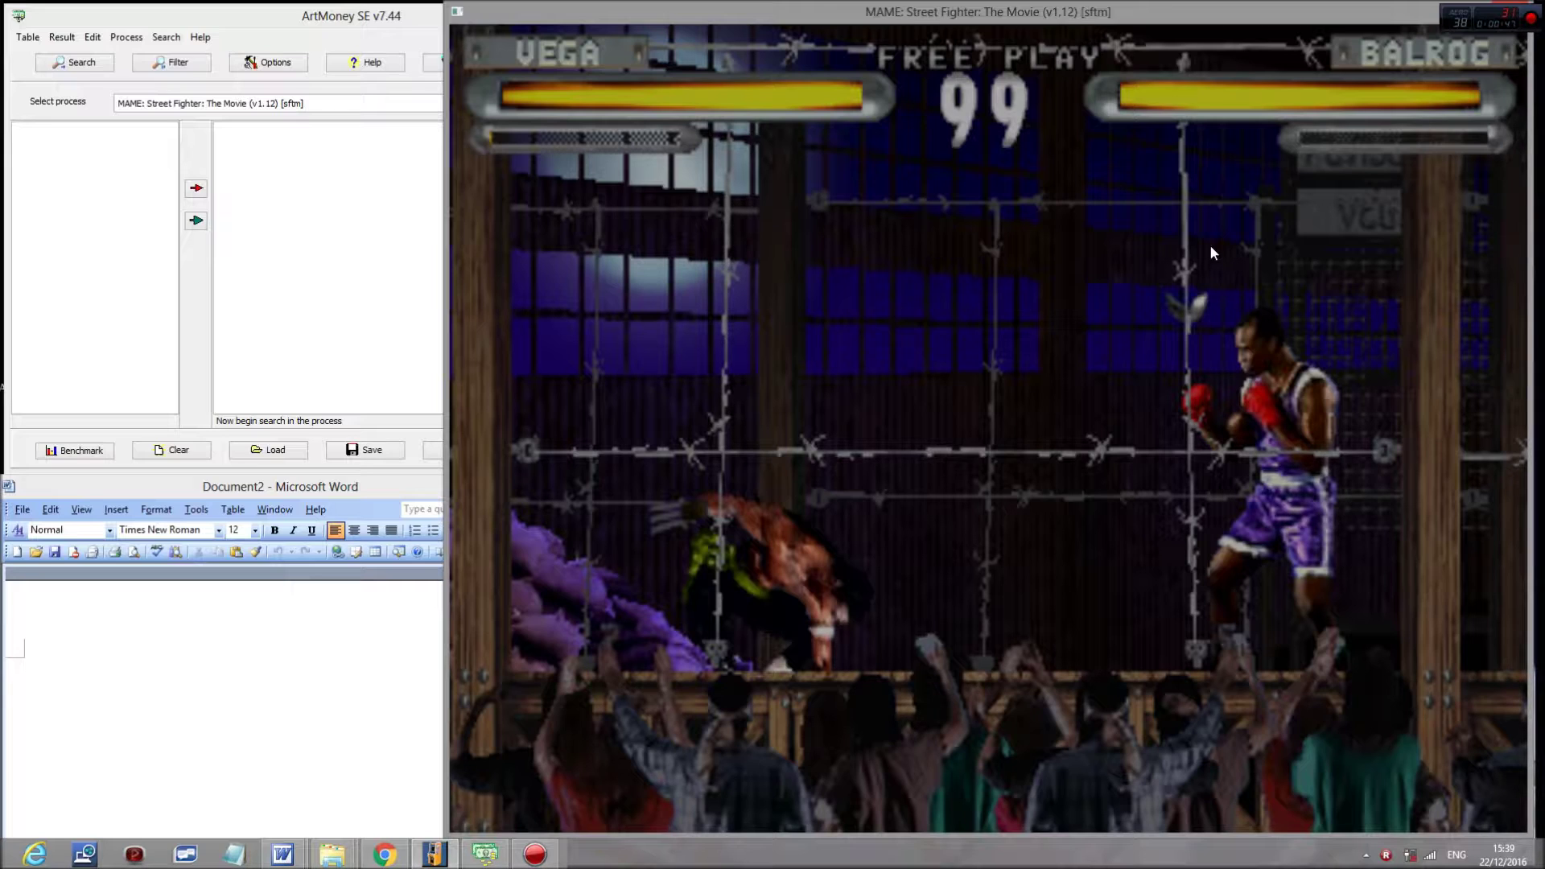
key("1")
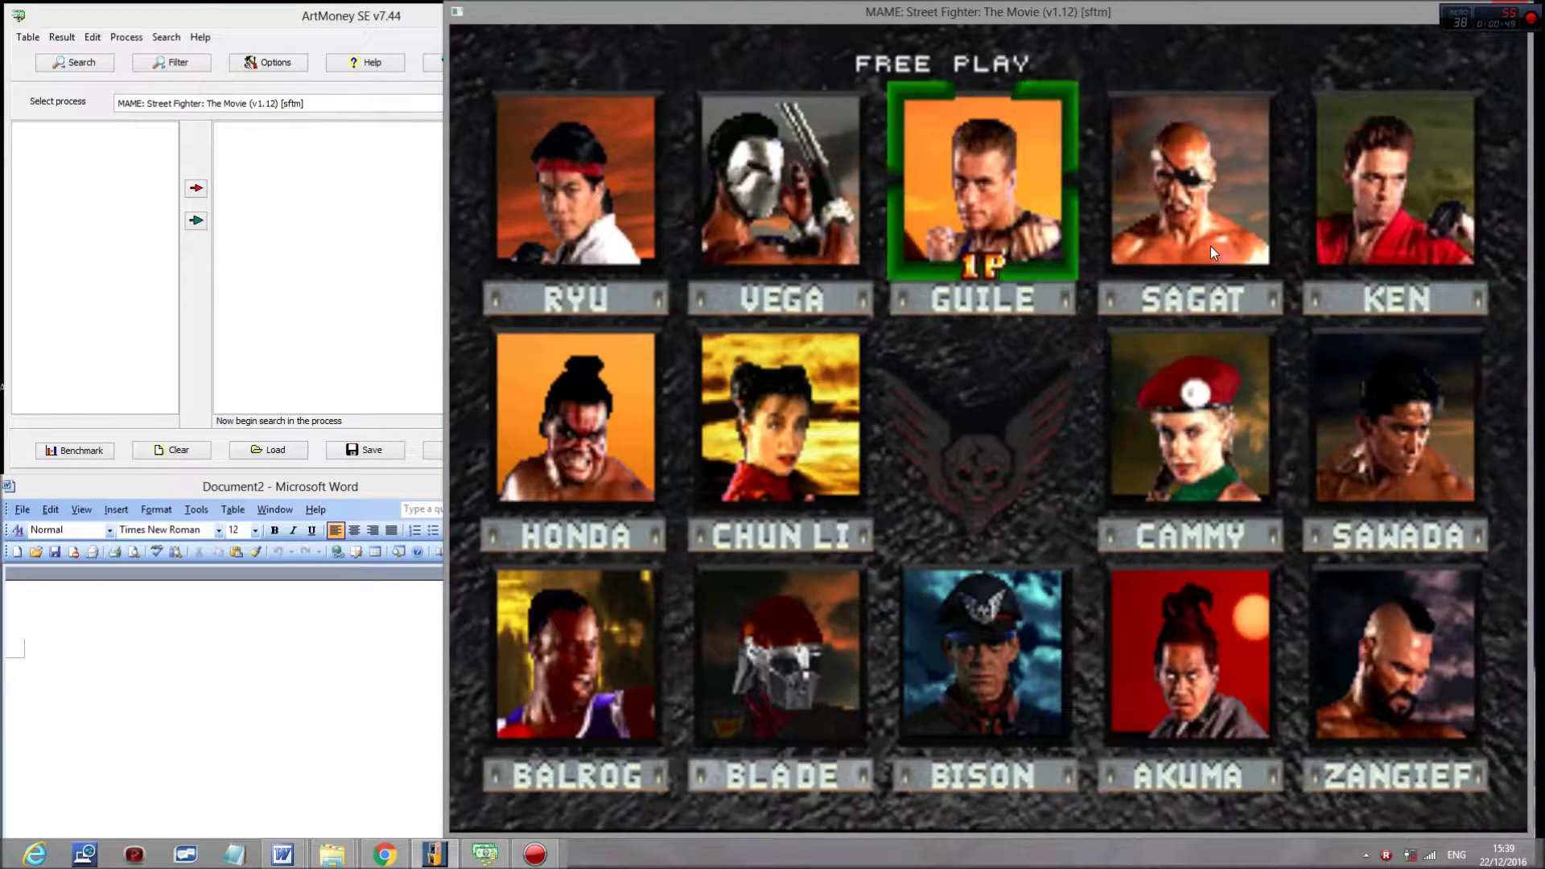
Move player one's cursor from Guile to Ryu, then on to Vega
key("Left")
key("Left")
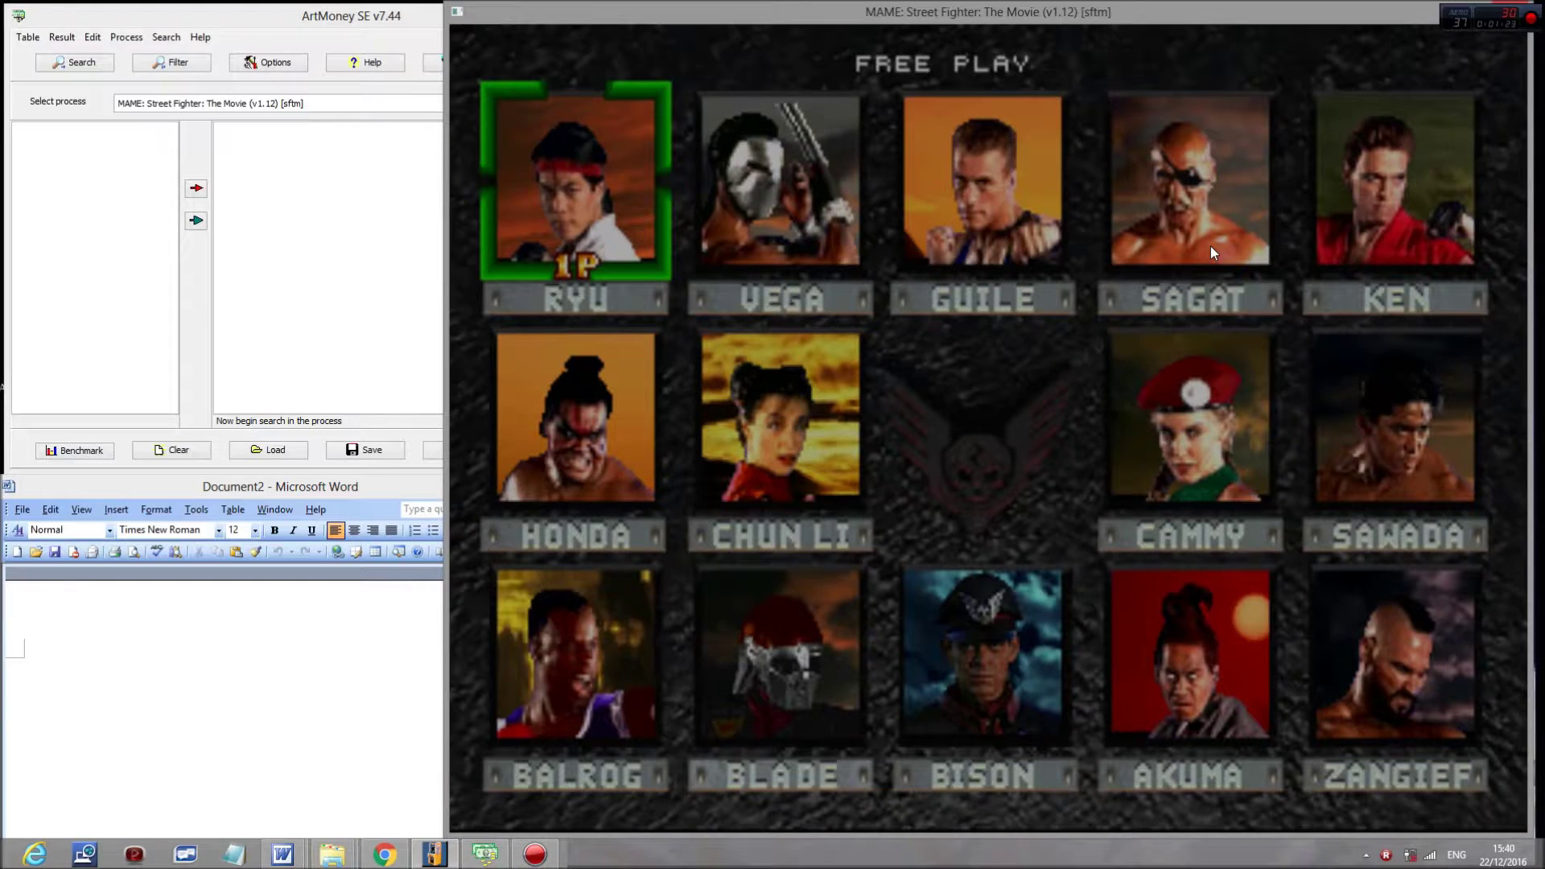
key("Right")
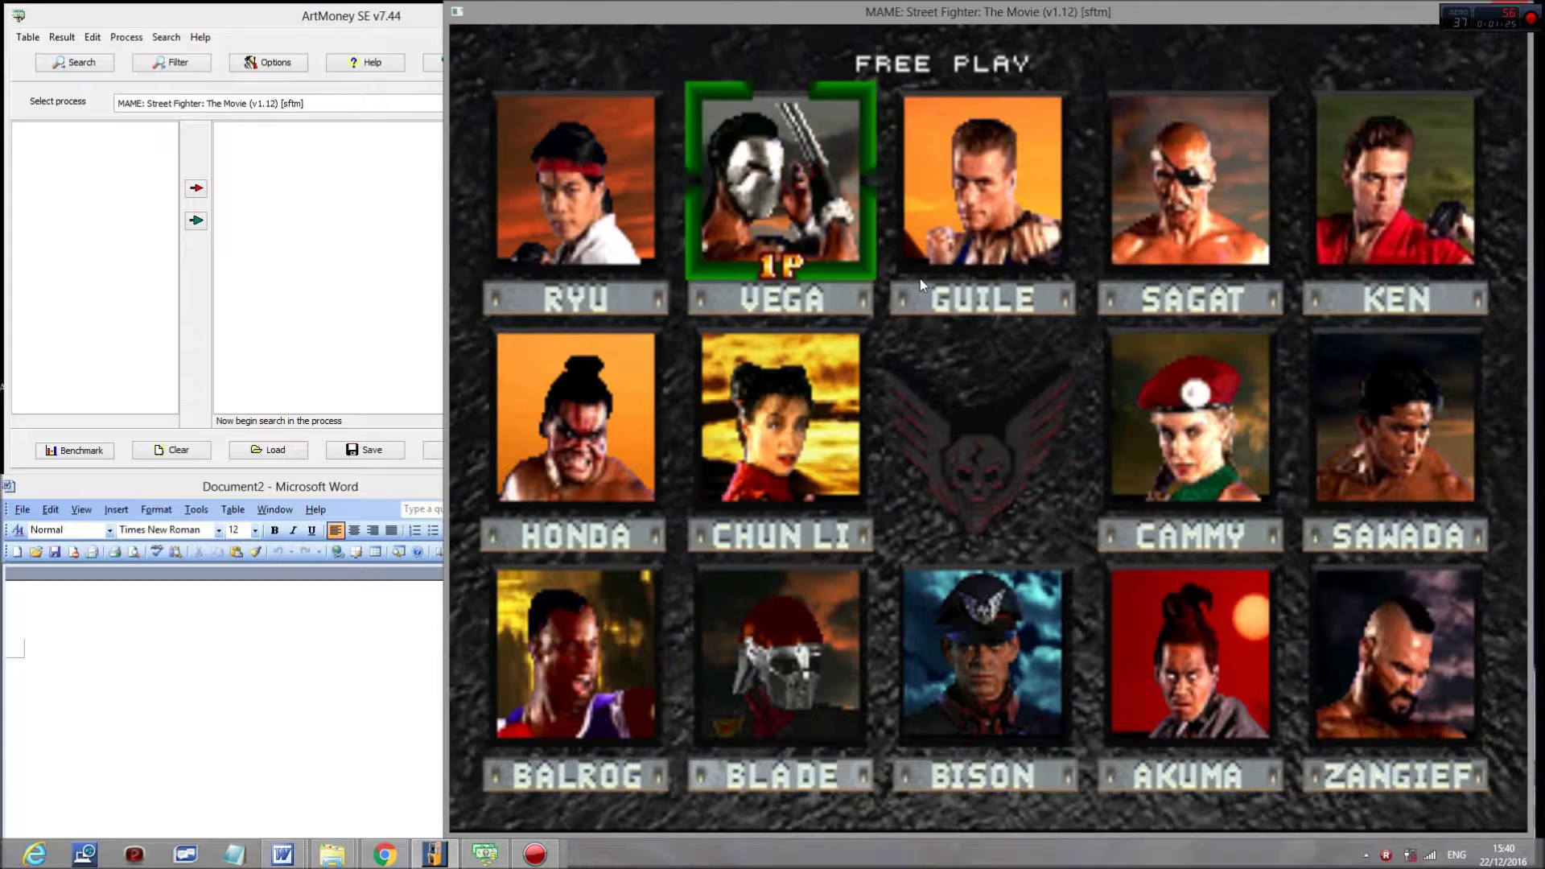
Run an exact-value memory search, switch player one to Guile, and filter down to 29 addresses
left_click(81, 62)
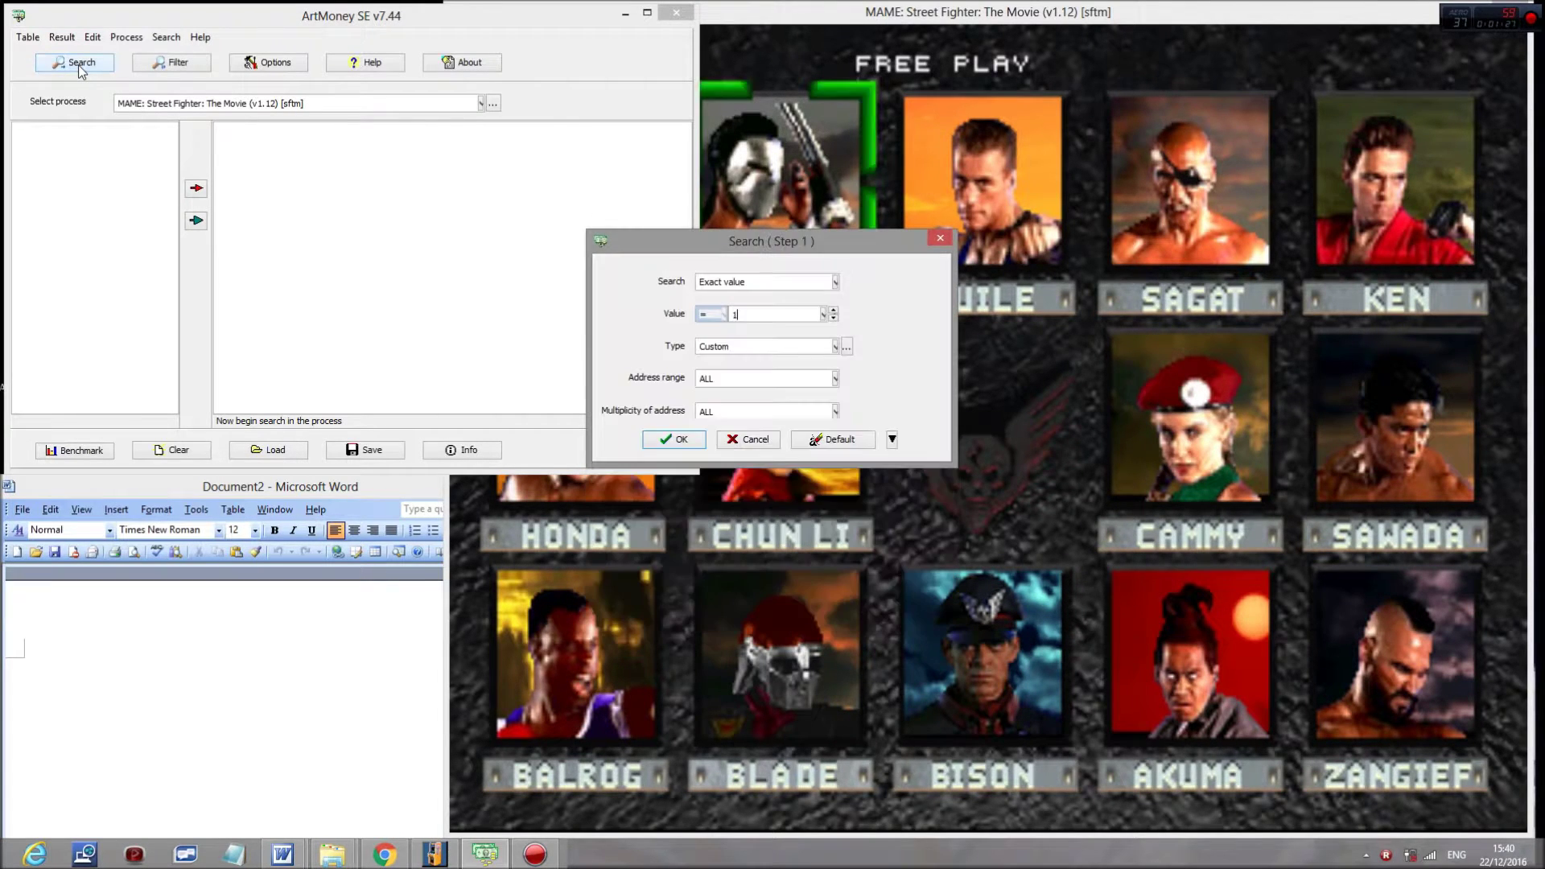
key("Return")
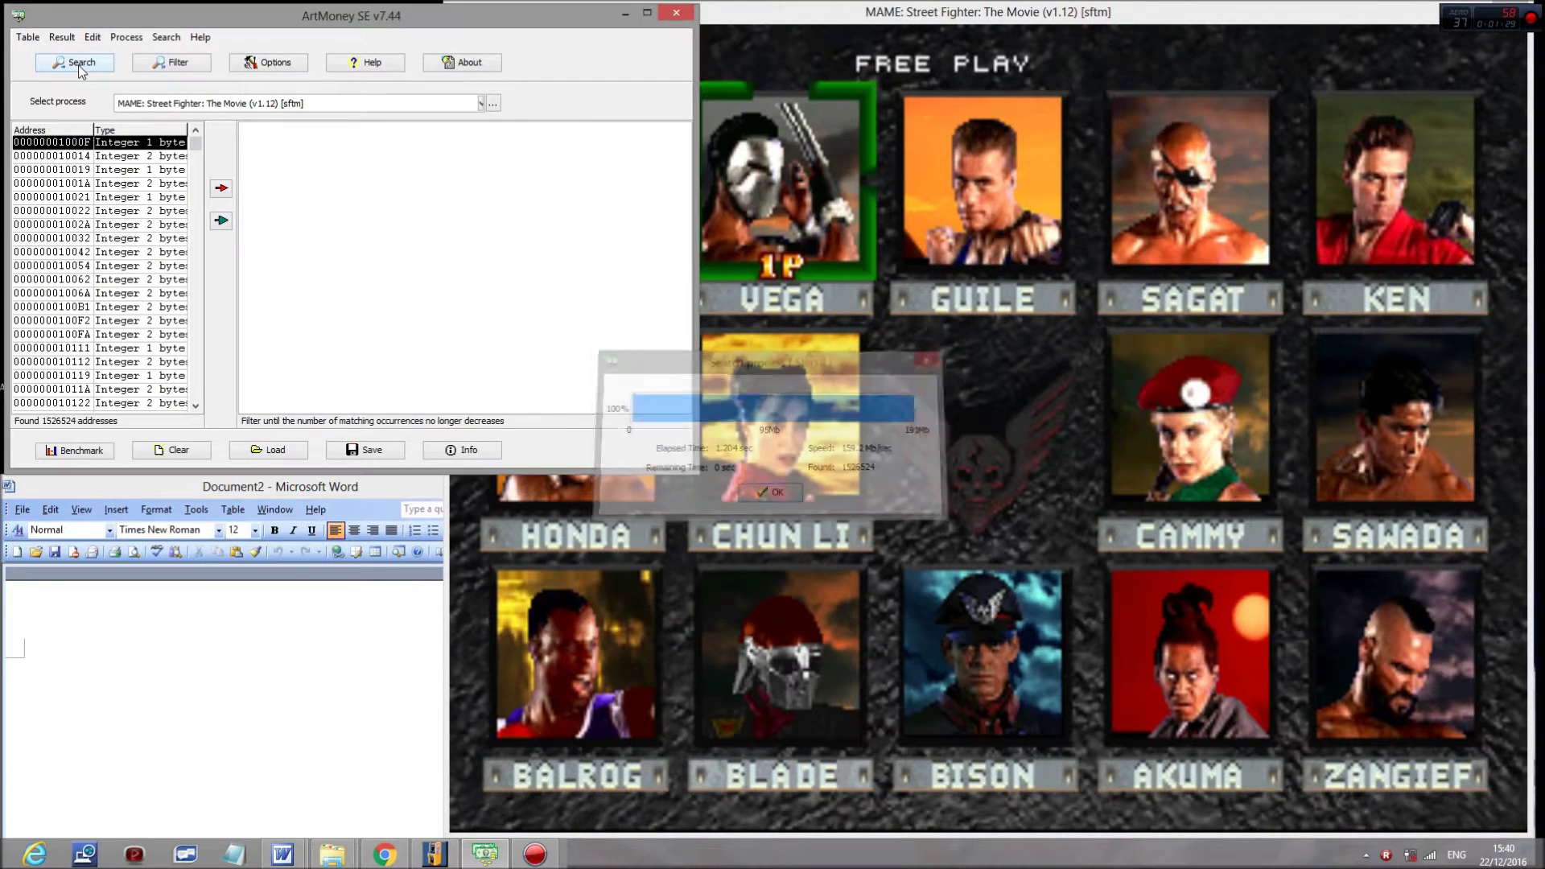
key("Right")
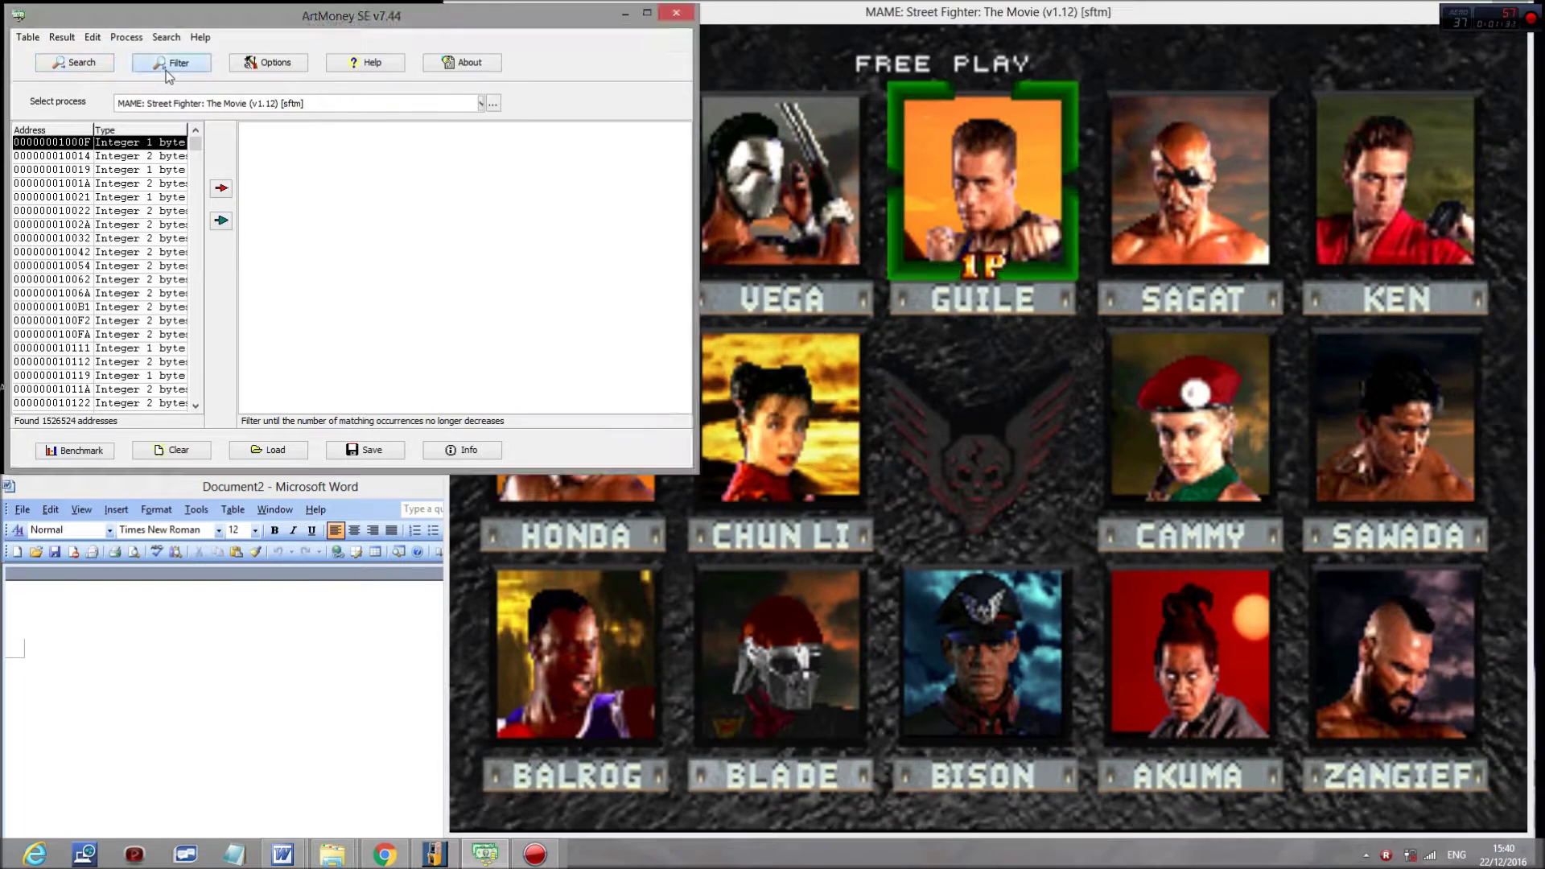
left_click(166, 70)
key("Return")
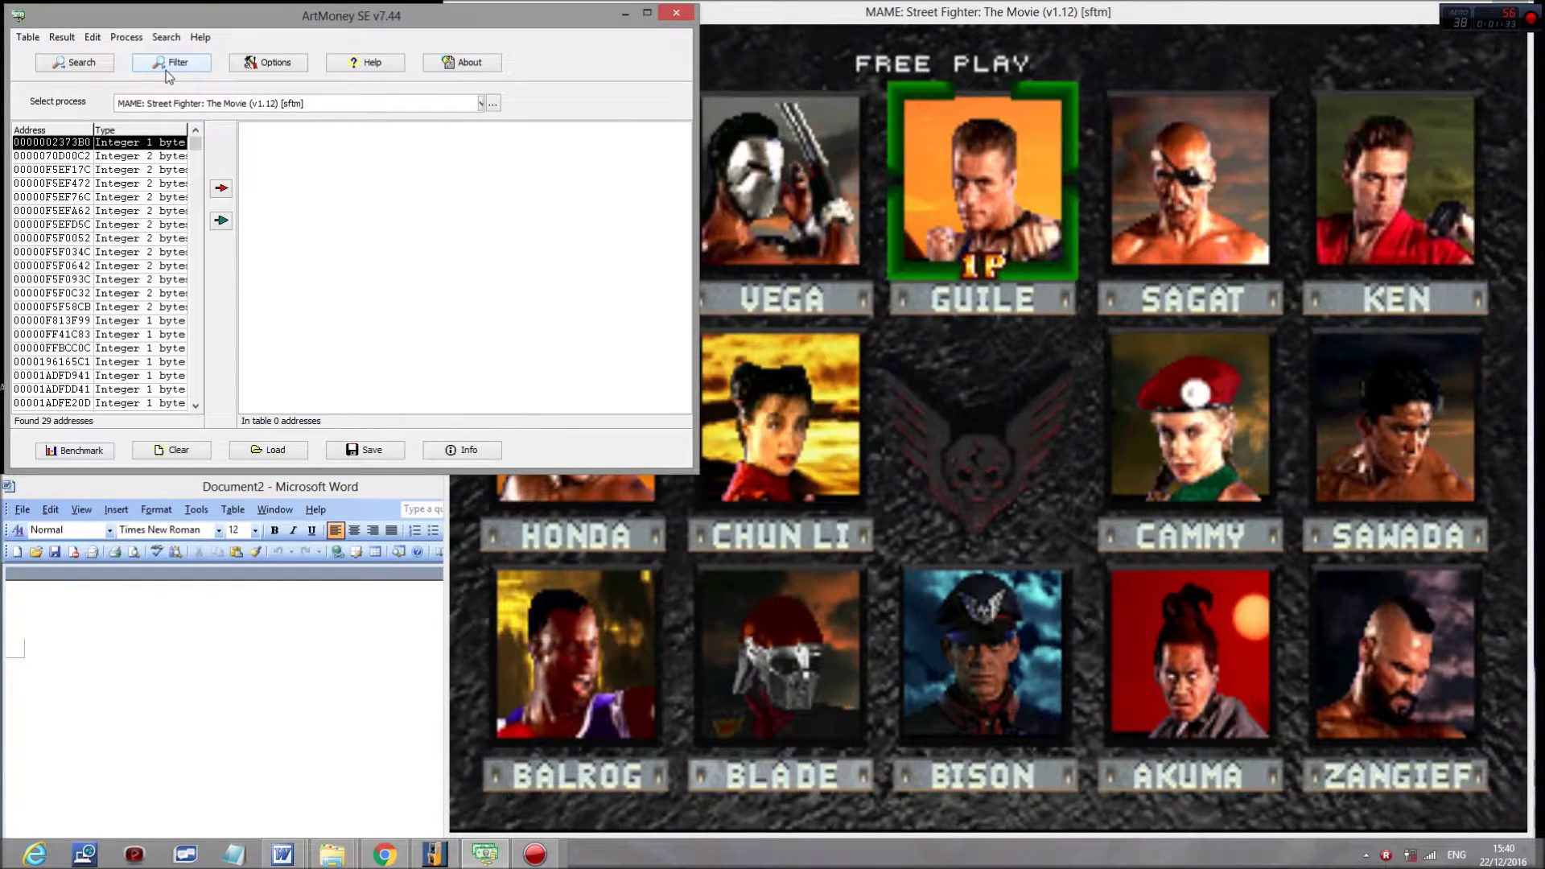
Switch player one to Sagat, filter for value 3, and add the single remaining address to the table
key("Right")
left_click(202, 70)
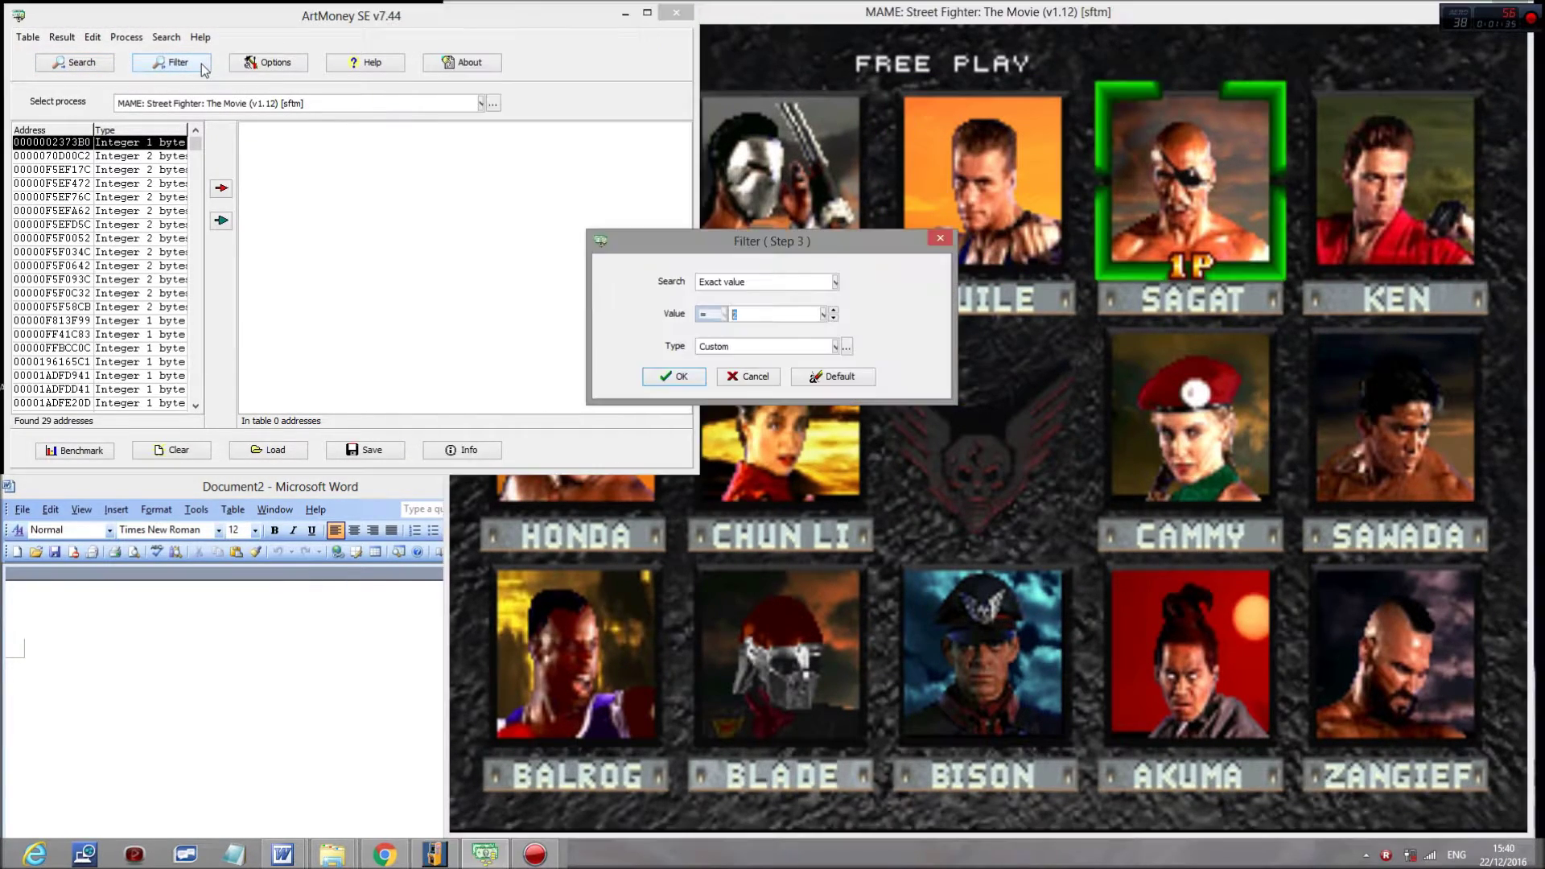
type("3")
key("Return")
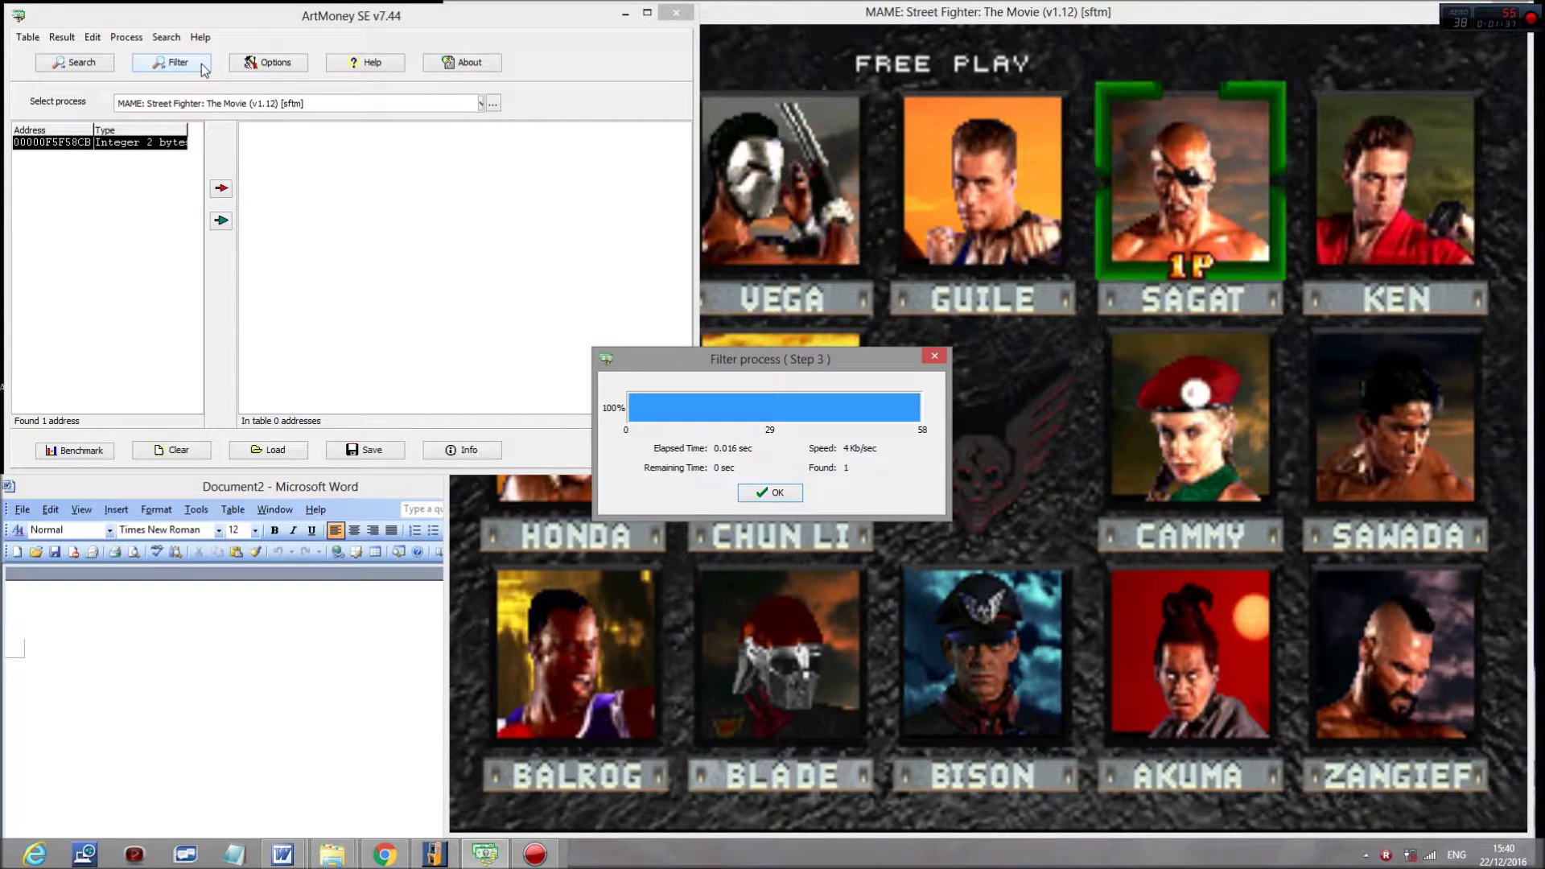
left_click(772, 493)
left_click(221, 187)
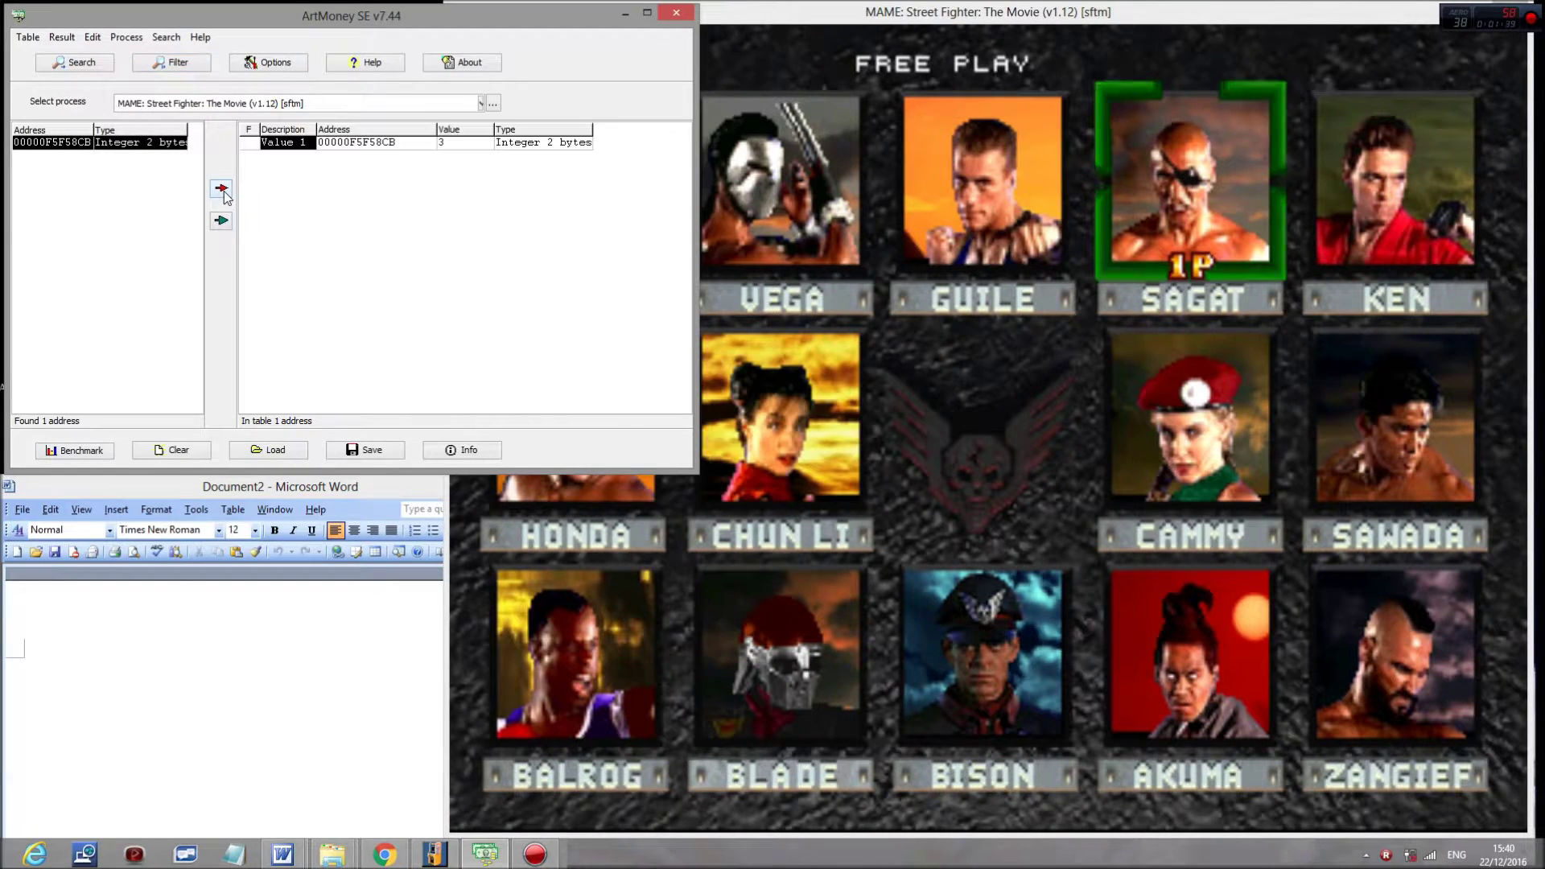
Set the table address's value to 17 and freeze it, making player one Bison against Guile
left_click(465, 143)
left_click(848, 452)
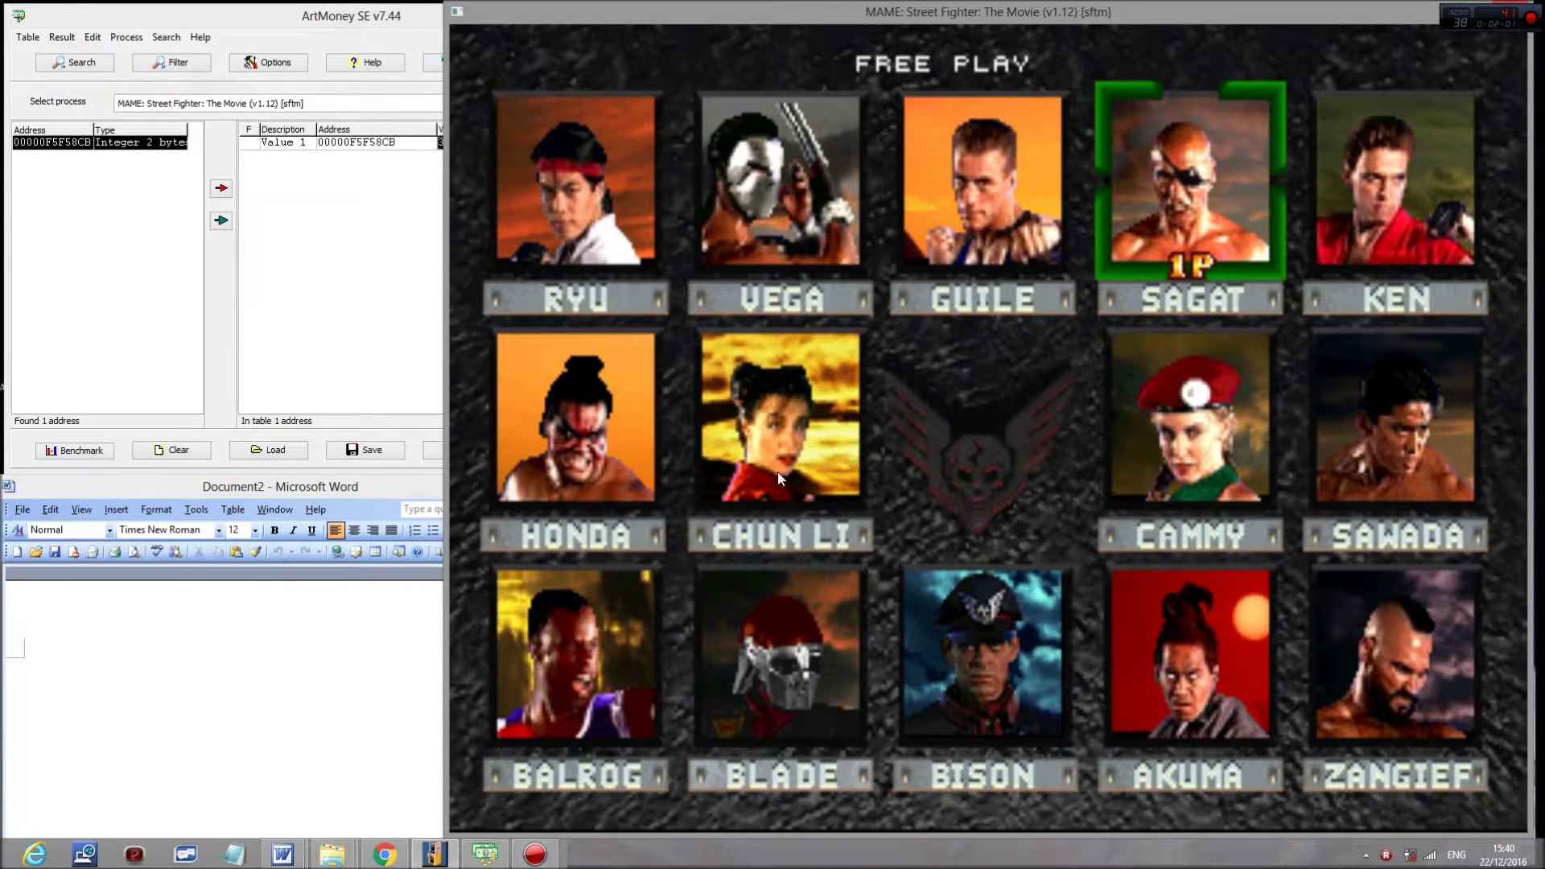
left_click(282, 227)
type("17")
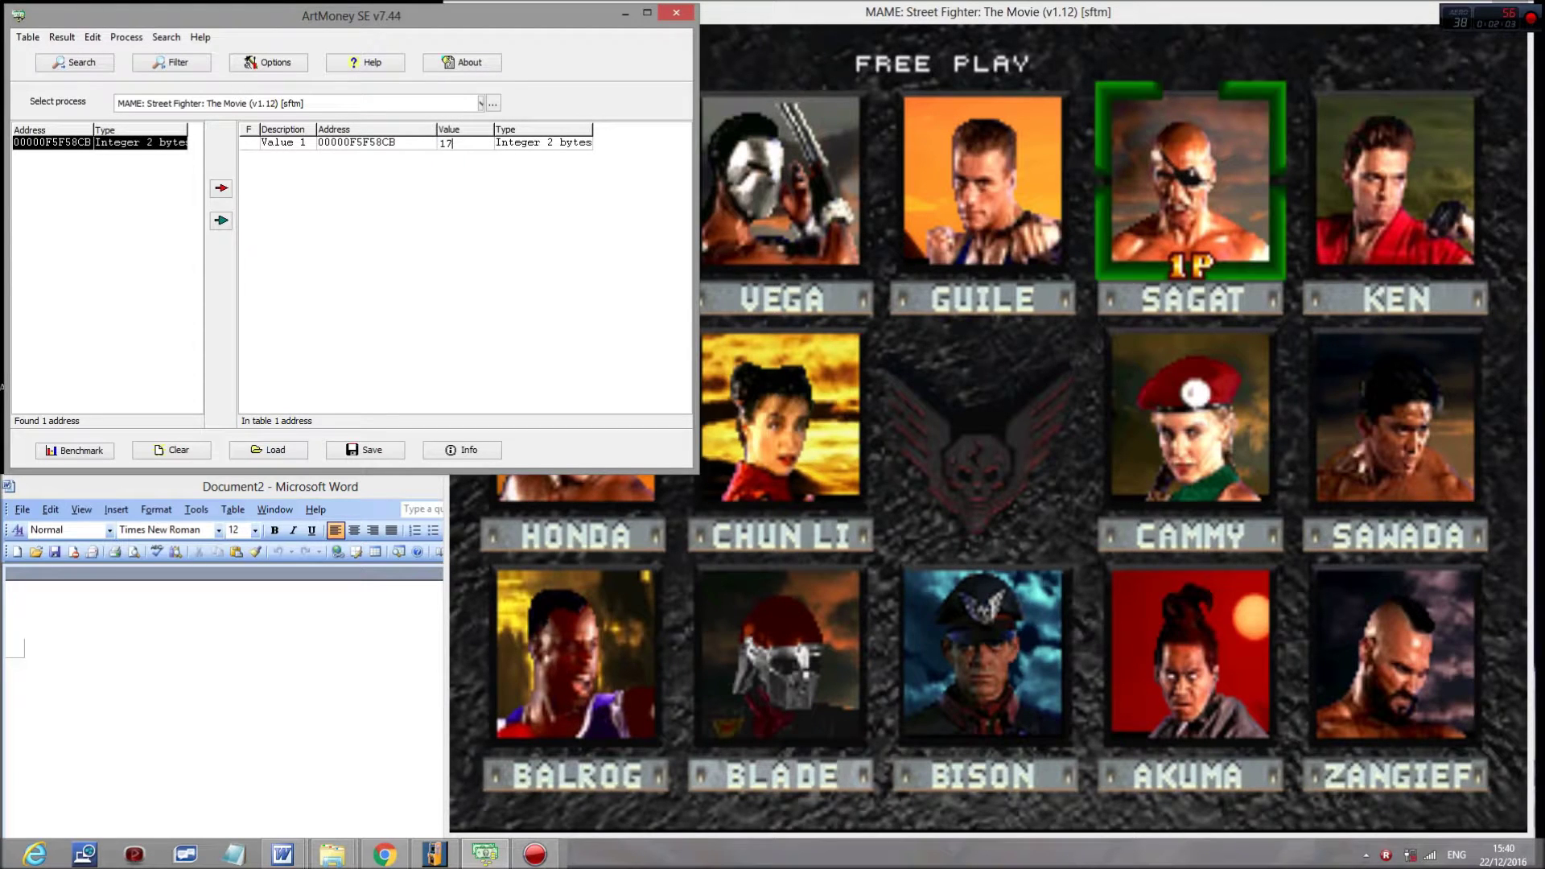
key("Return")
left_click(249, 142)
left_click(1175, 243)
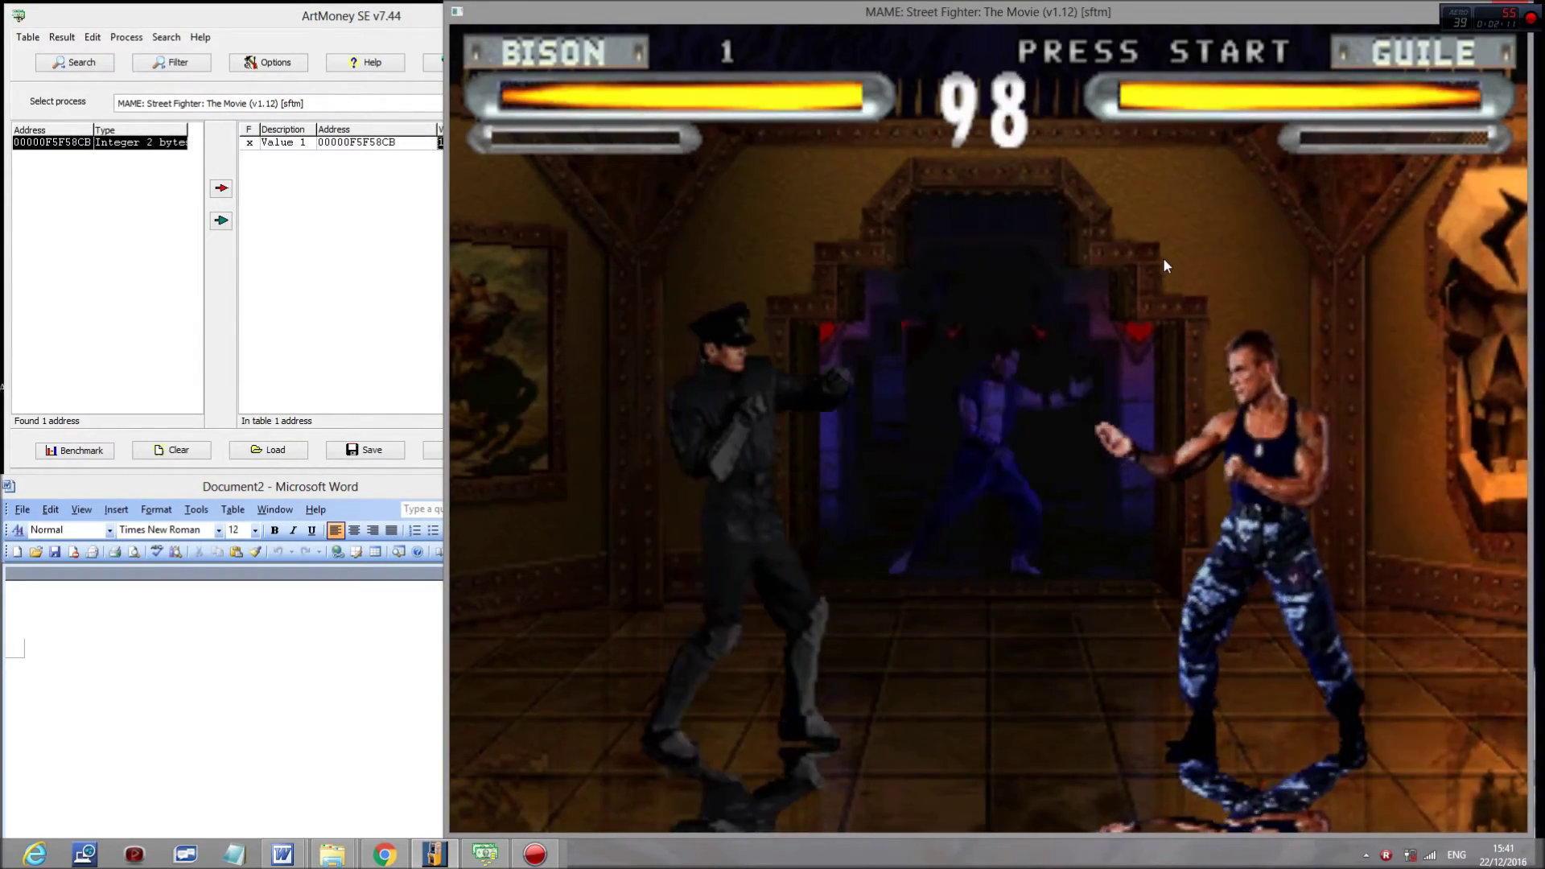
Dash, slide-kick and flying-attack Guile as Bison for a 3 hit combo, raising the score to 4401
key("Down")
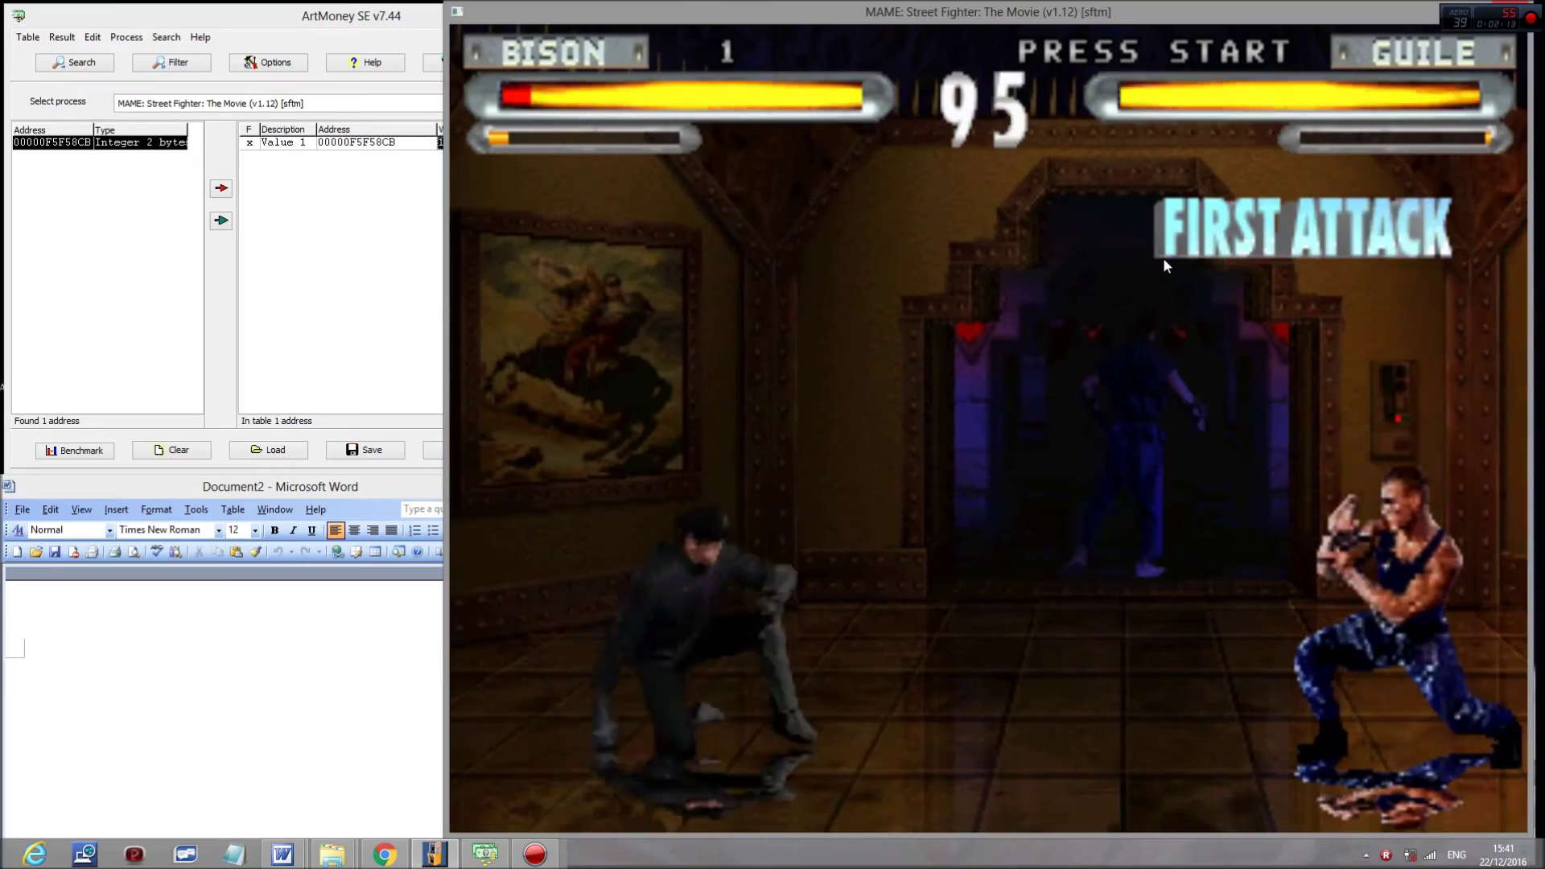
key("Right")
key("Right")
key("shift")
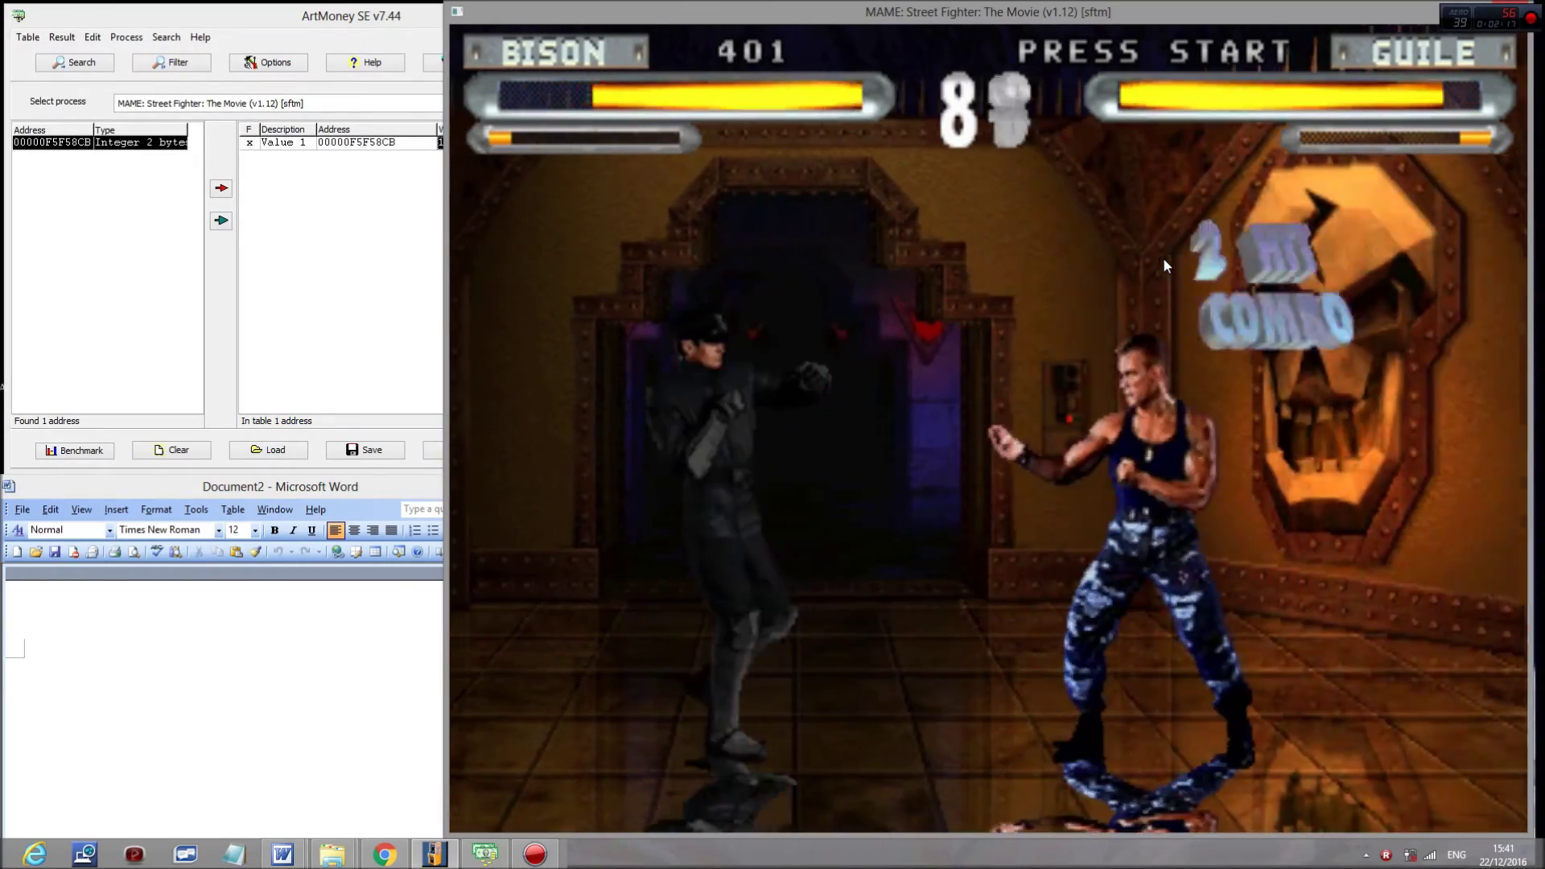
key("Down")
key("shift")
key("Right")
key("ctrl")
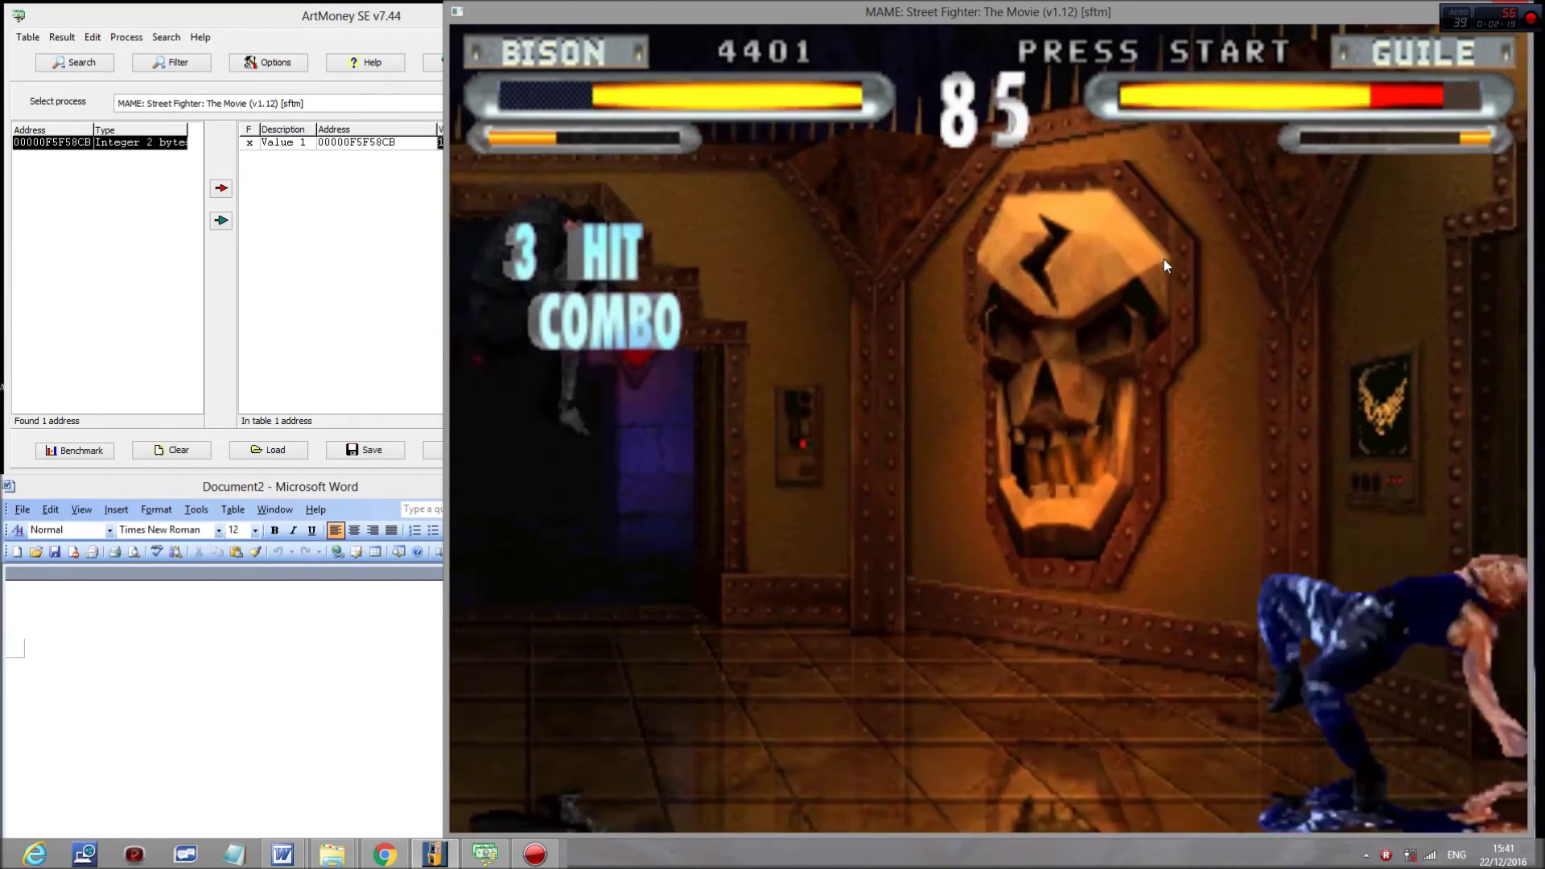